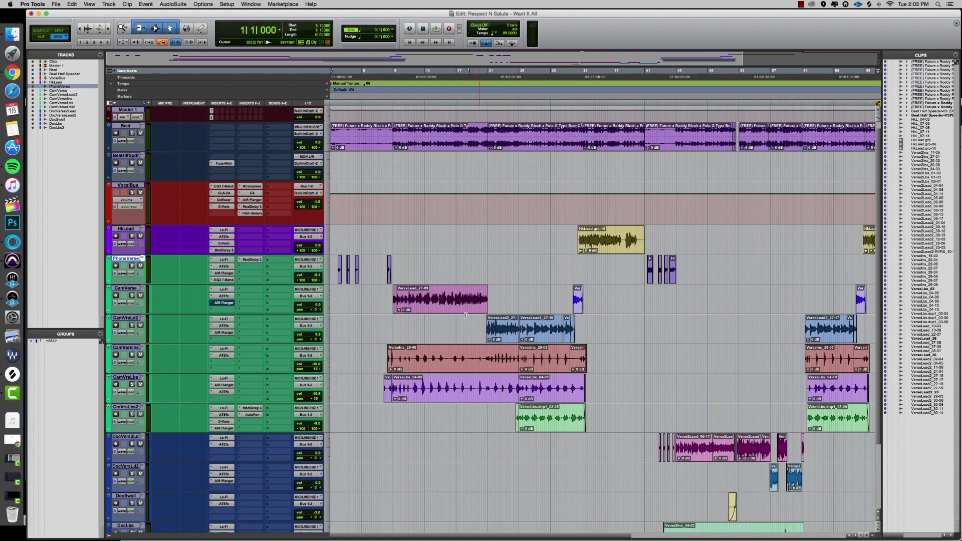
Audition the session briefly from bar 76, then scroll back over the tracks.
scroll(351, 120, "right", 2)
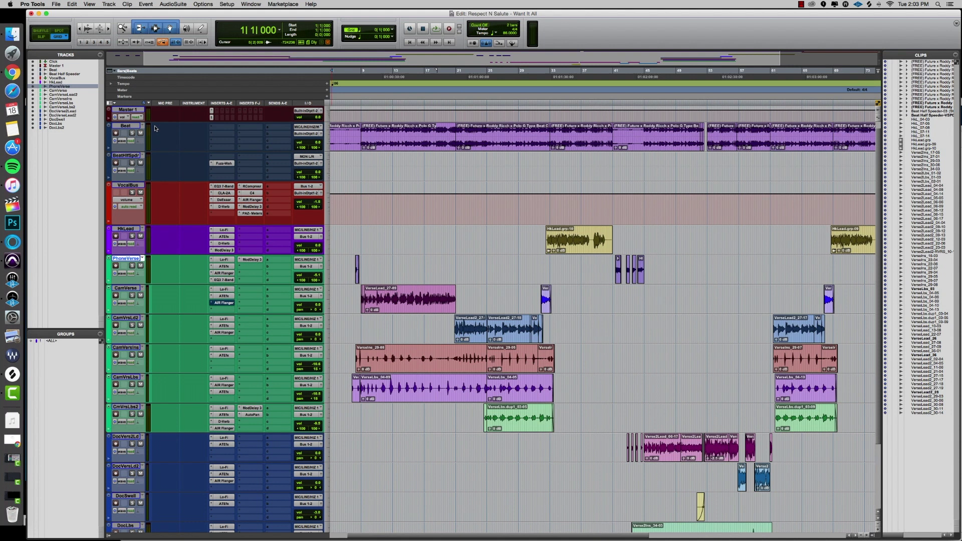
scroll(222, 144, "right", 10)
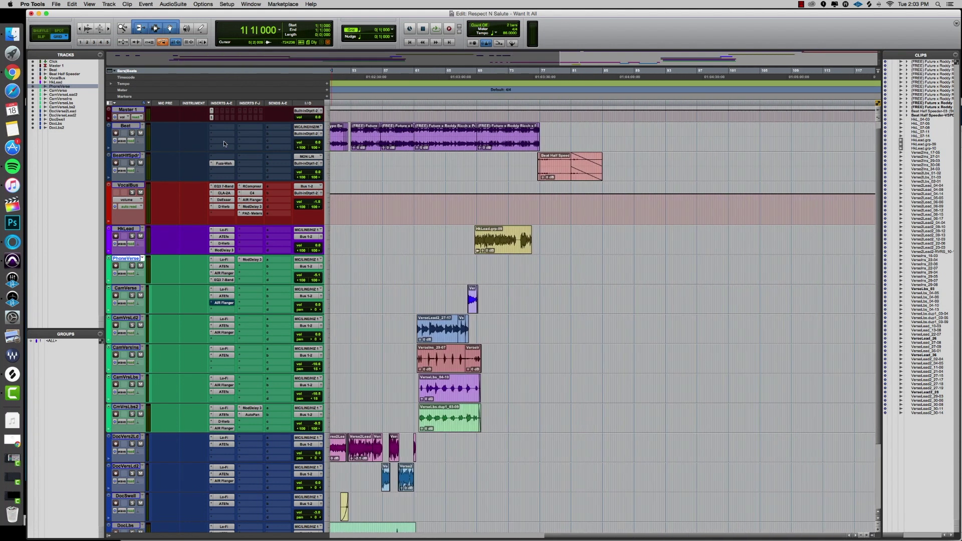
left_click(536, 78)
key("space")
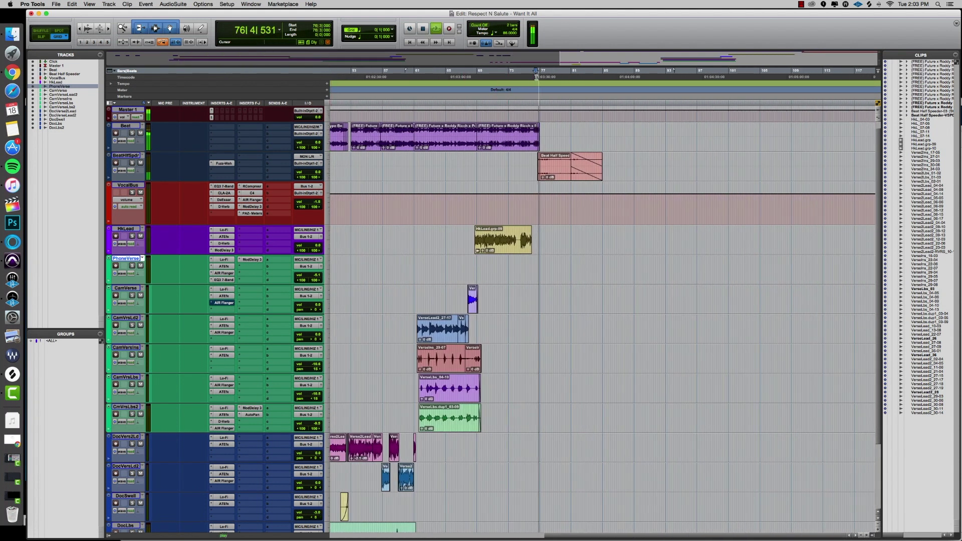
key("space")
scroll(540, 94, "left", 10)
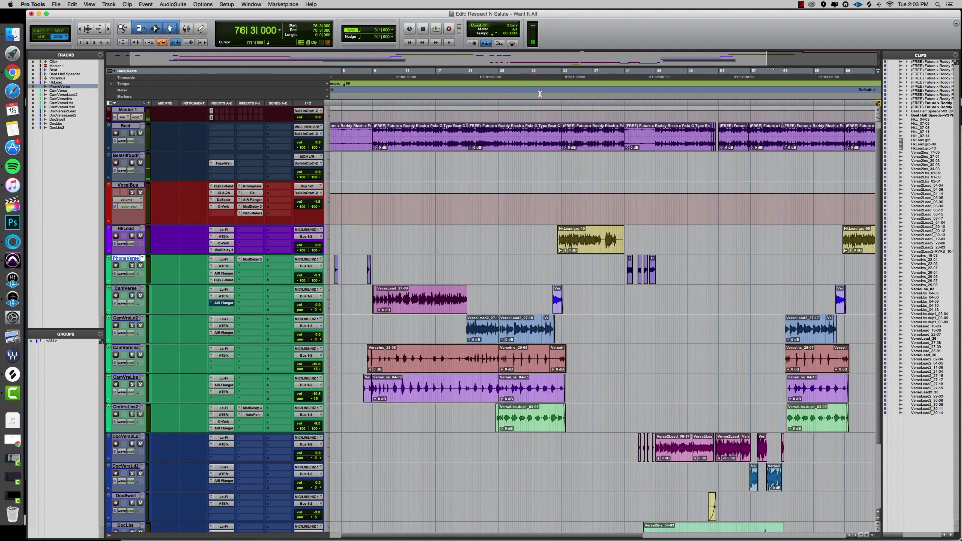
scroll(540, 94, "left", 2)
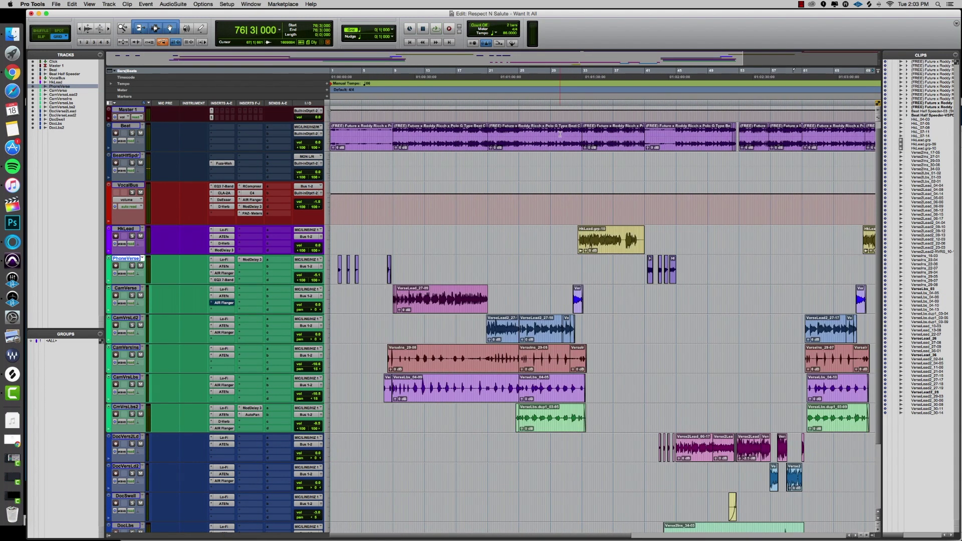
scroll(525, 195, "down", 1)
scroll(526, 195, "down", 2)
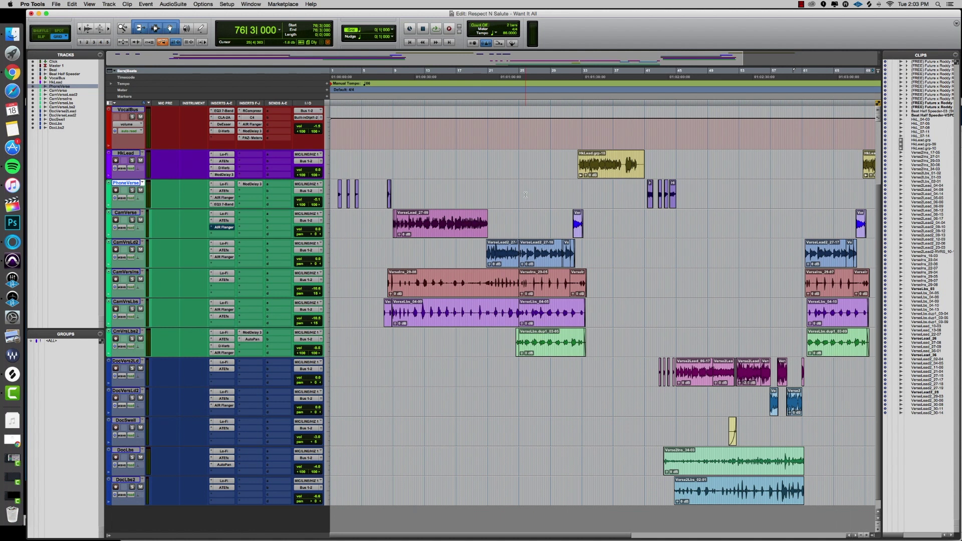
scroll(525, 195, "up", 3)
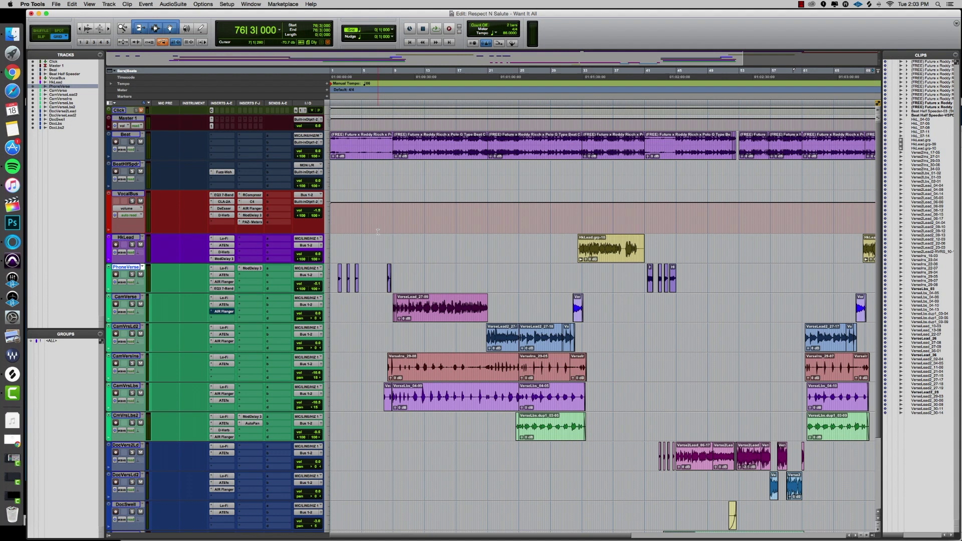
Temporarily rename the two lead vocal tracks to Audio1 and Audio2.
left_click(129, 297)
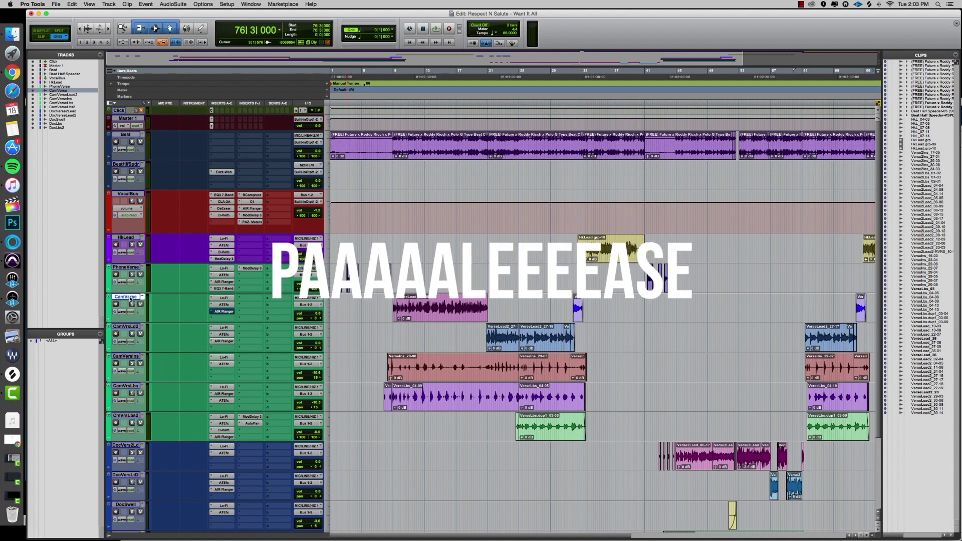
double_click(125, 297)
type("Audio1")
left_click(477, 248)
type("Audio")
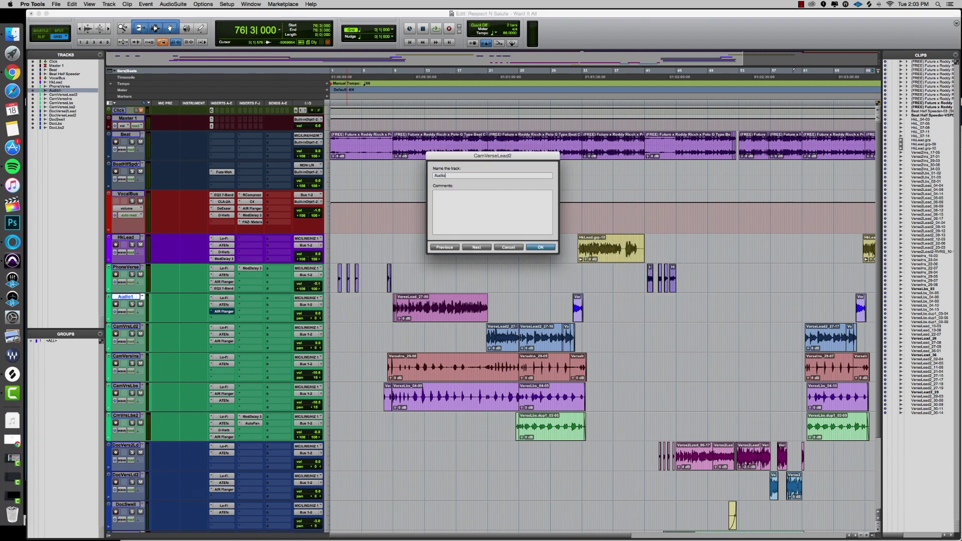
type("2")
key("Return")
Rename Audio1 and Audio2 to CamVerse and CamVerse2.
double_click(126, 297)
type("CamVerse")
key("super+Right")
type("CamVerse2")
key("Return")
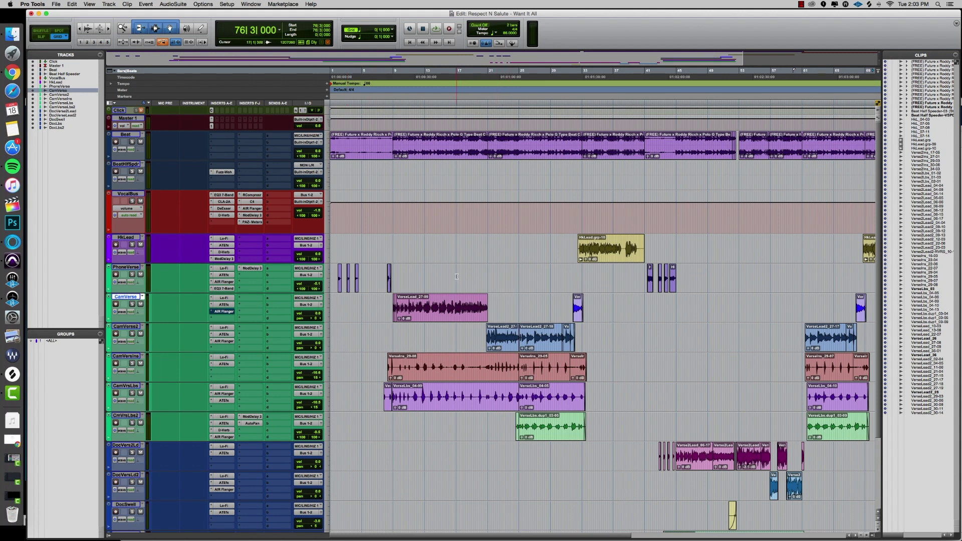
scroll(456, 276, "down", 3)
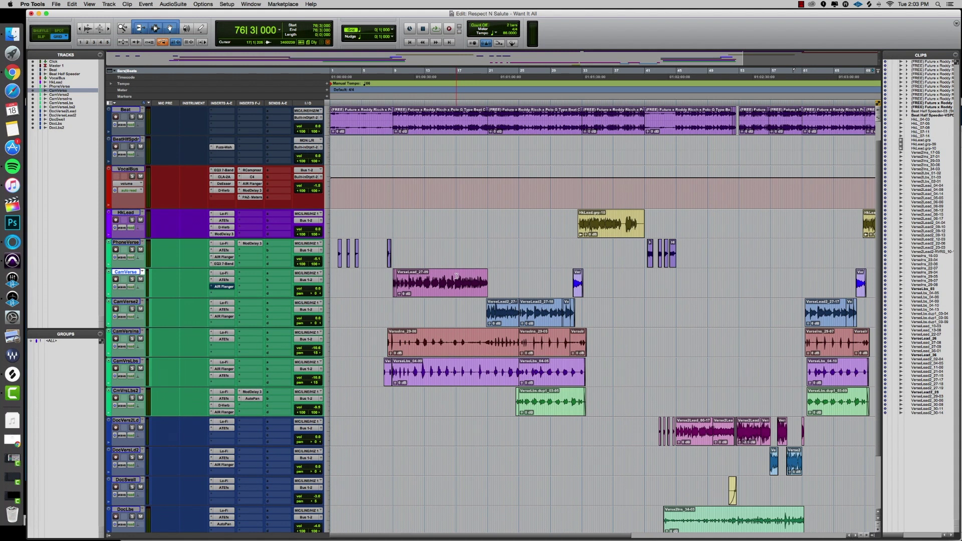
left_click(424, 273)
left_click(126, 212)
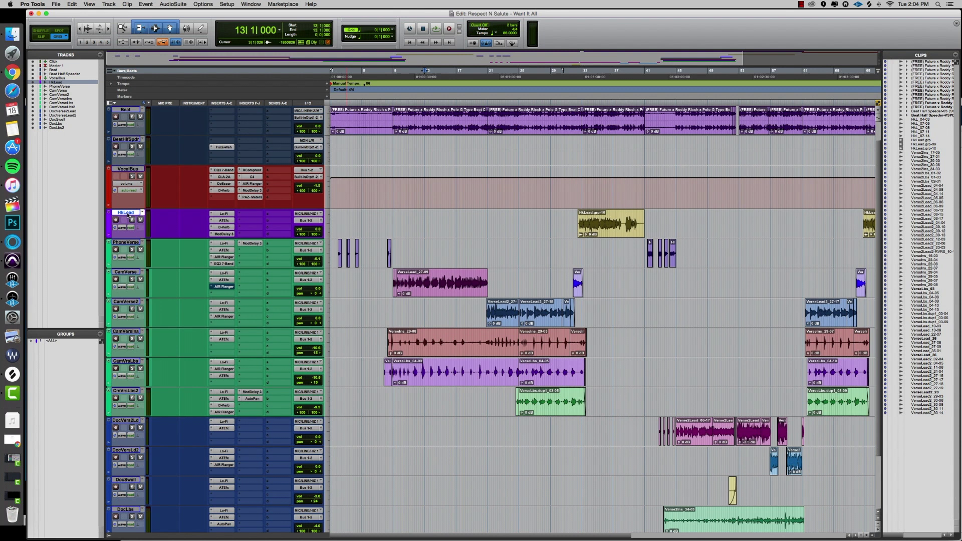
double_click(109, 224)
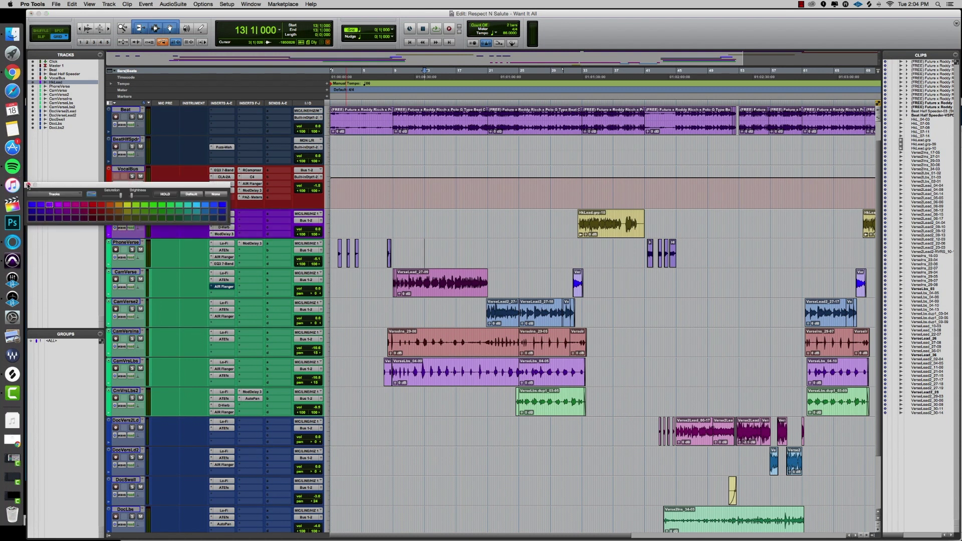
left_click(28, 185)
double_click(109, 259)
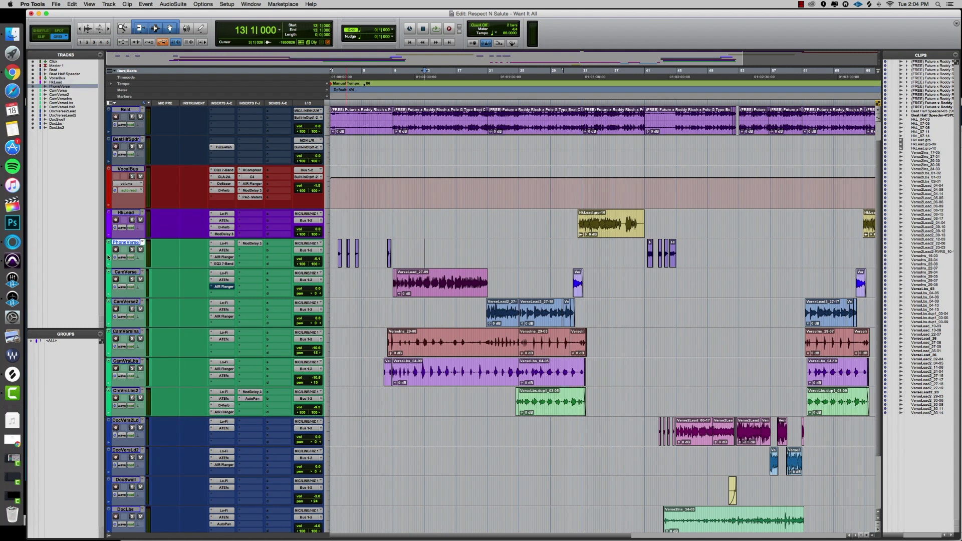
left_click(90, 196)
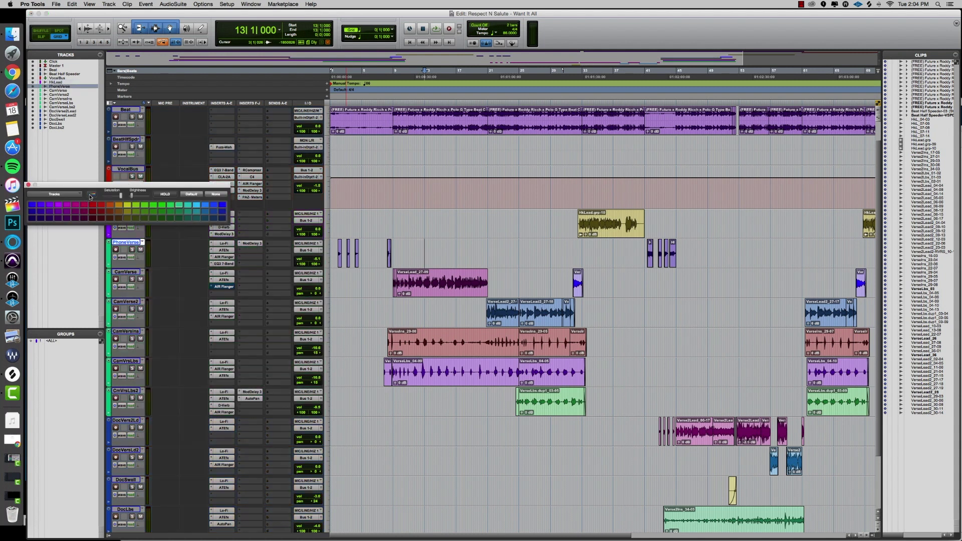
left_click(91, 195)
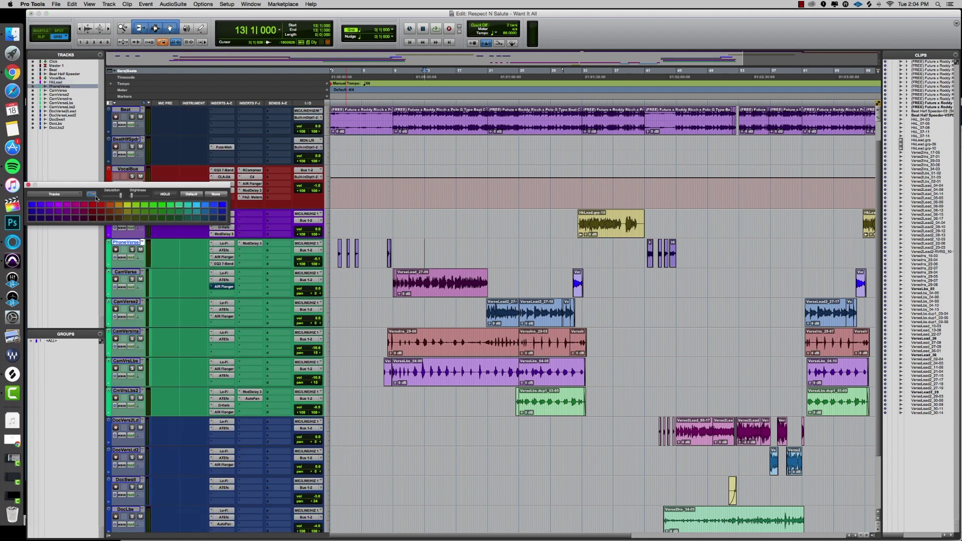
left_click(91, 195)
left_click(90, 195)
Dismiss the track colour palette and scroll around the edit window.
left_click(28, 185)
scroll(361, 217, "right", 3)
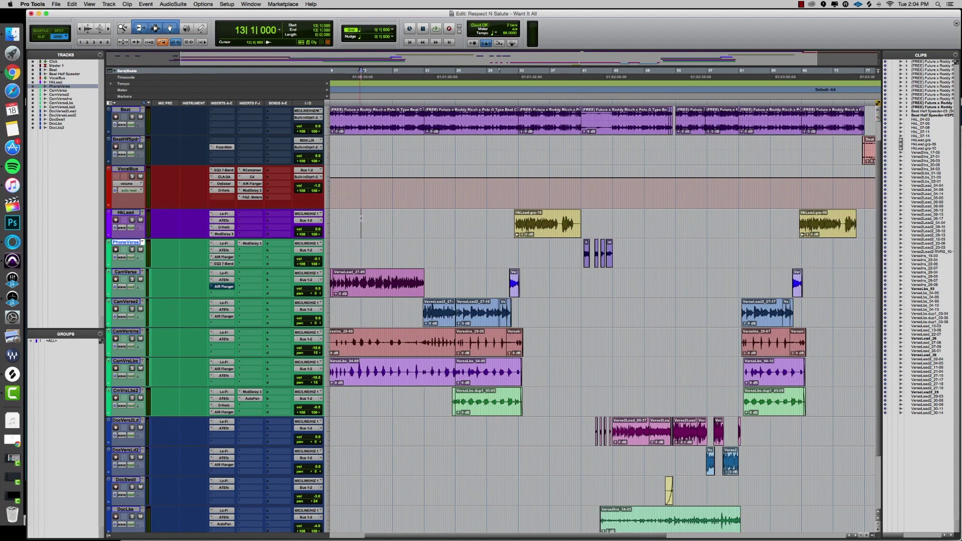
scroll(381, 283, "down", 3)
scroll(381, 283, "down", 1)
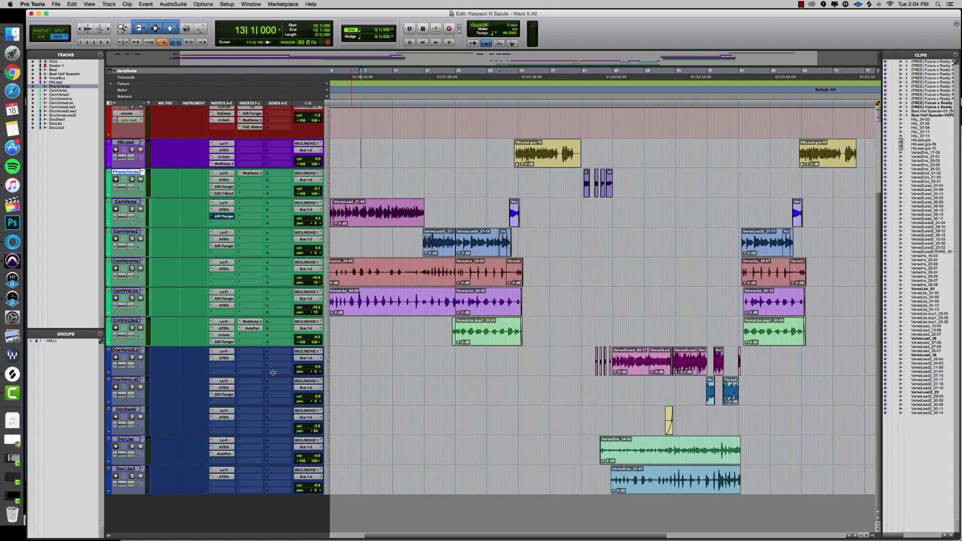
scroll(257, 275, "up", 4)
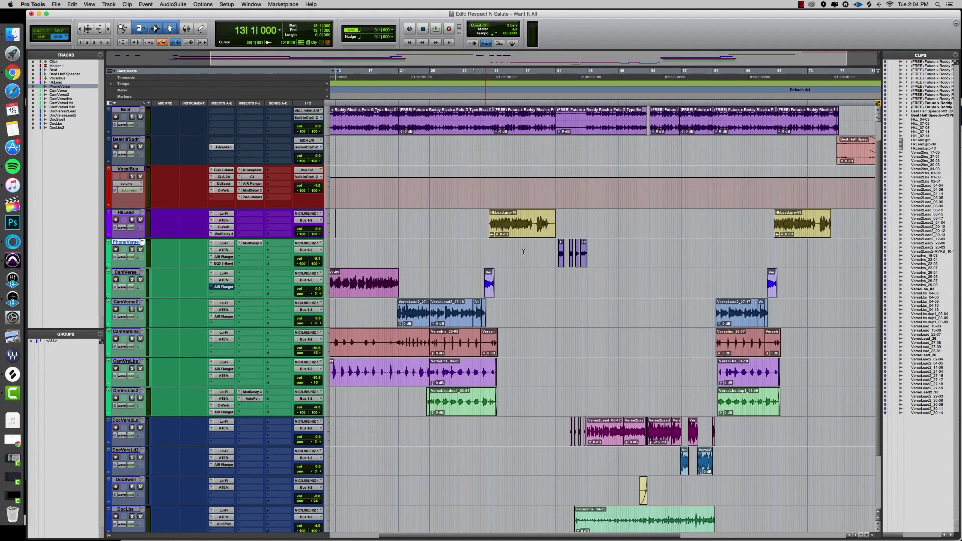
scroll(497, 221, "left", 3)
Place the playhead at bar 25, then return it to 1|1|000 with Return to Zero.
left_click(519, 219)
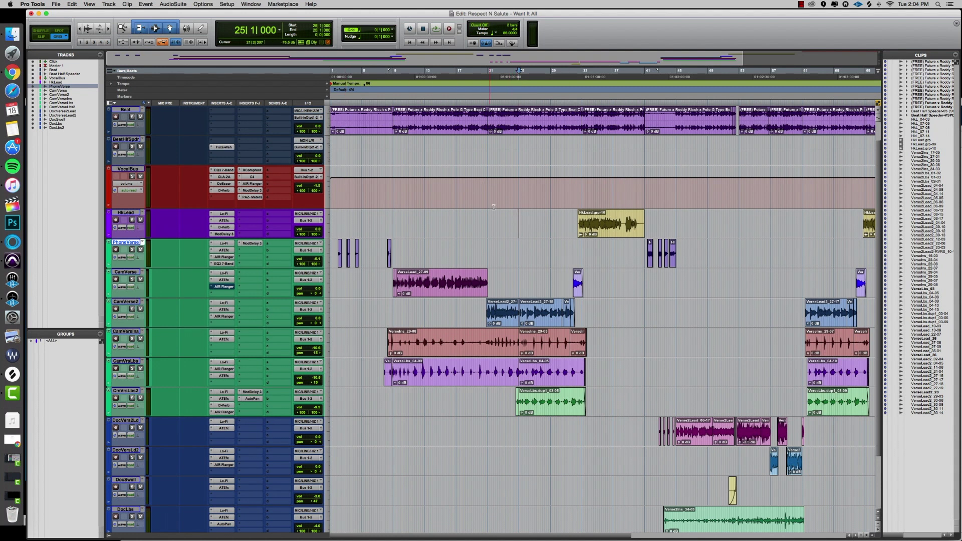
scroll(535, 207, "up", 2)
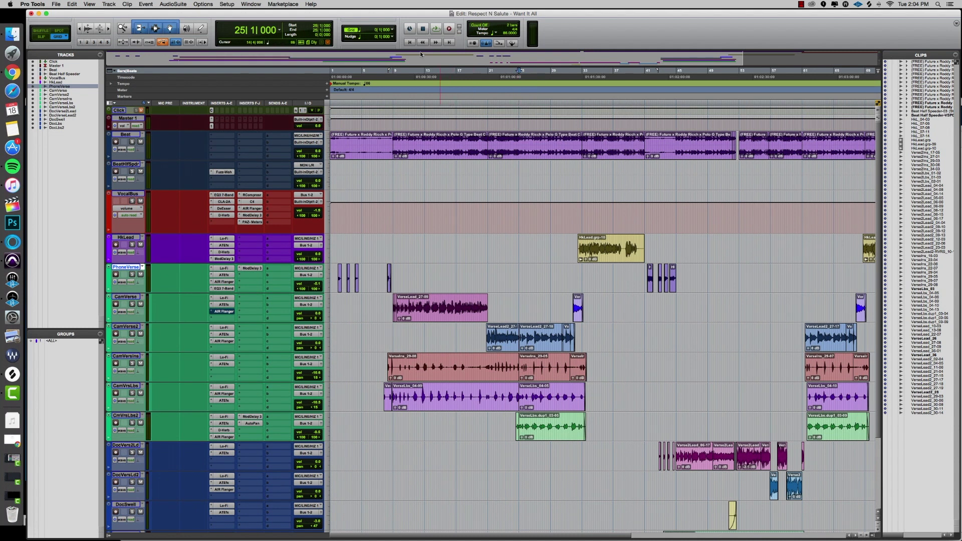
left_click(410, 42)
Save a copy of the session with Audio Files and Session Plug-In Settings into Documents/Respect N Salute - Want It All.
left_click(55, 4)
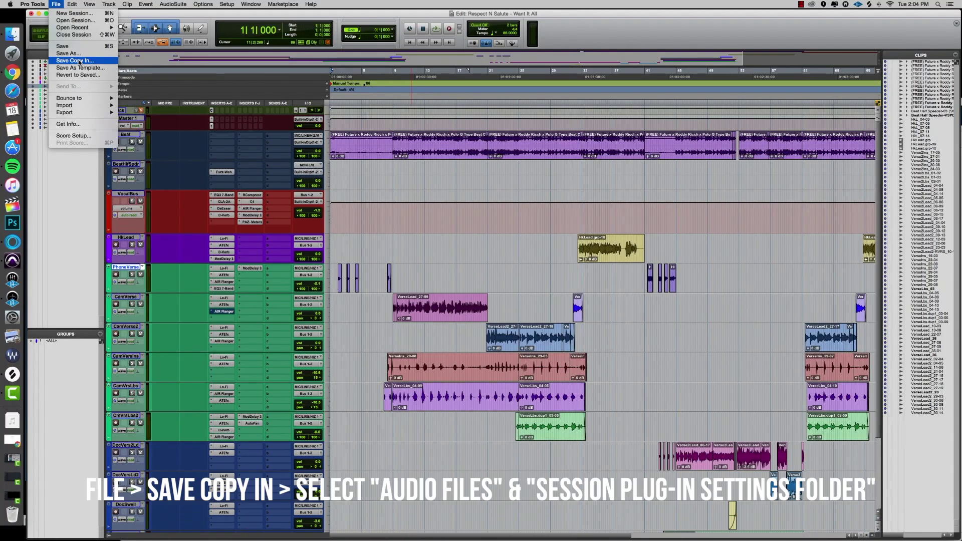
left_click(79, 61)
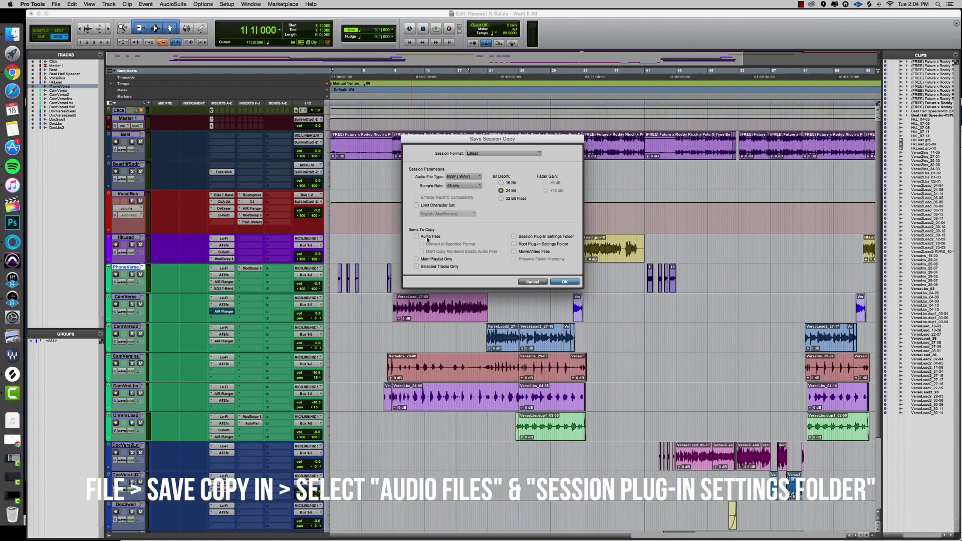
left_click(427, 238)
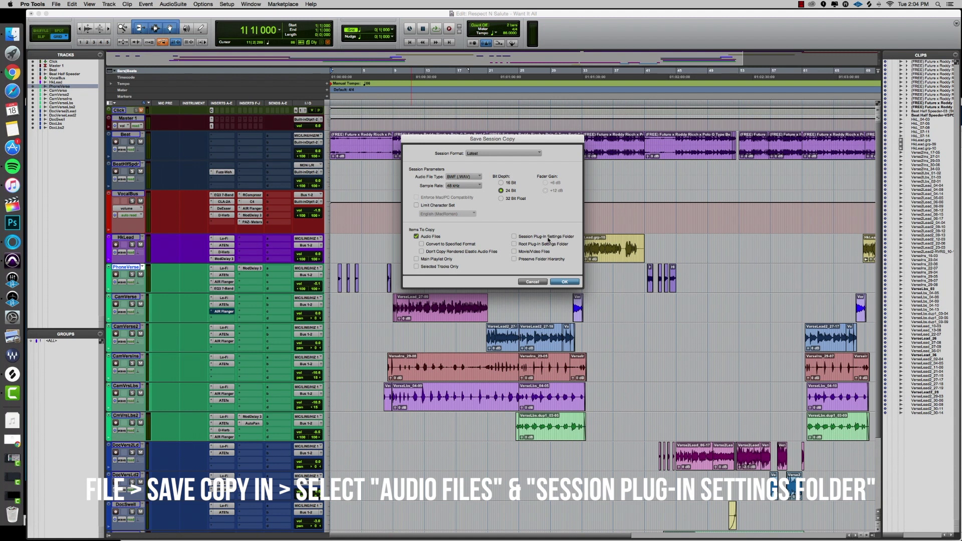
left_click(549, 238)
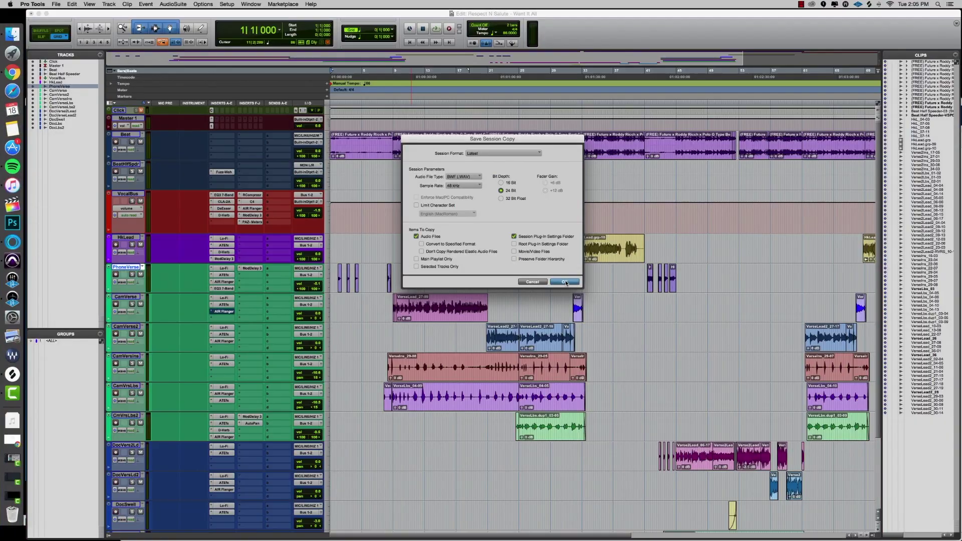
left_click(565, 282)
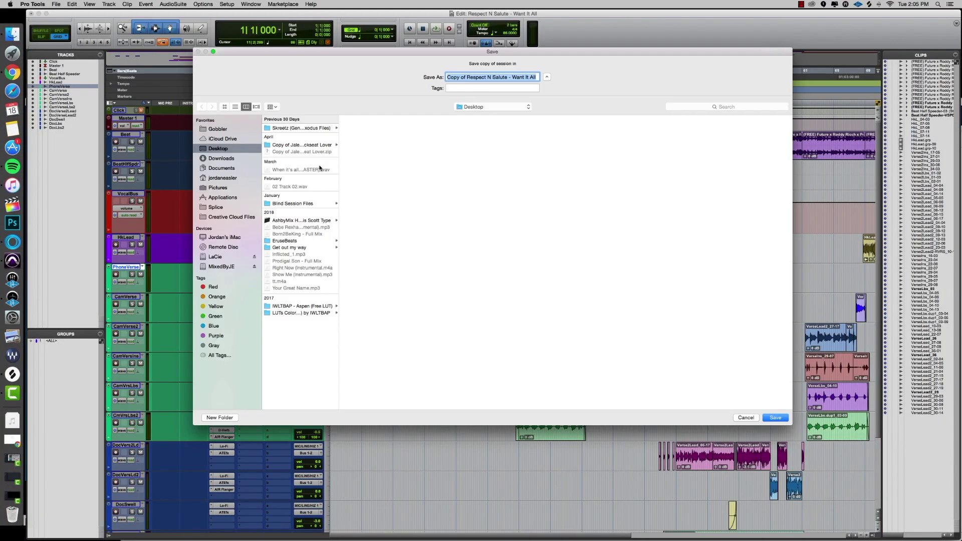
left_click(257, 168)
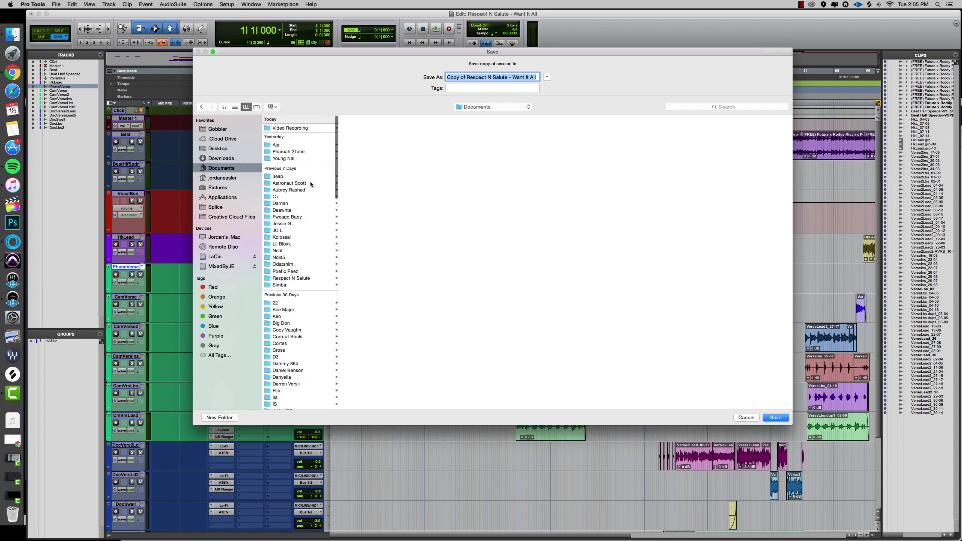
left_click(309, 279)
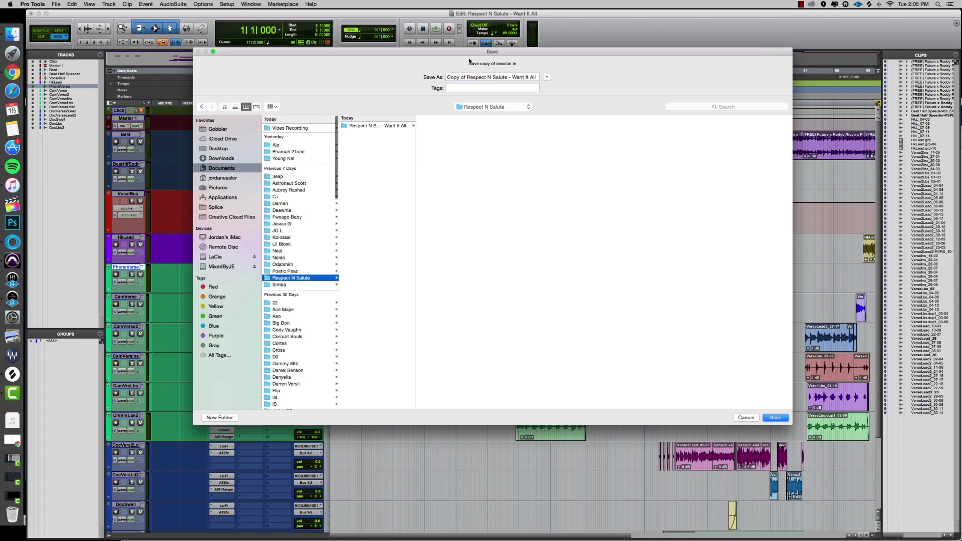
left_click(393, 127)
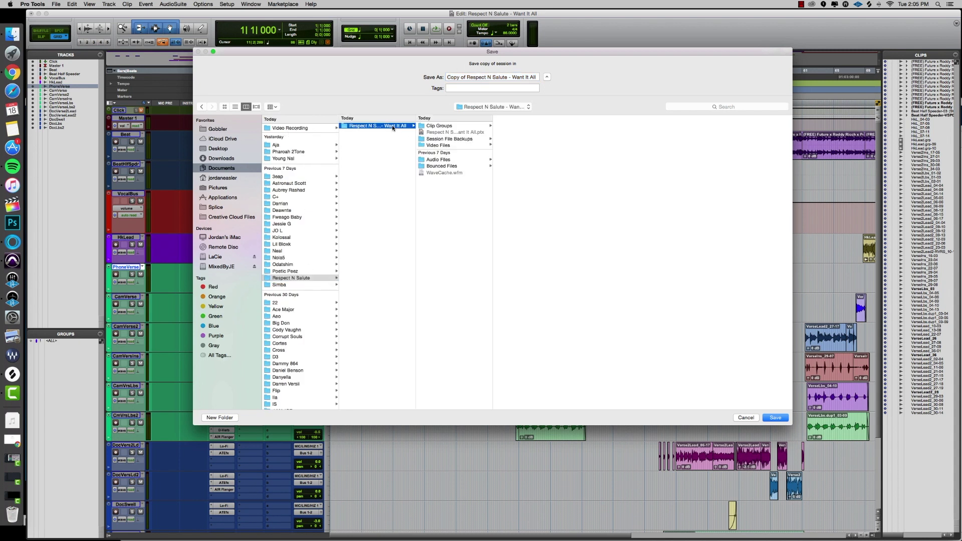
left_click(768, 419)
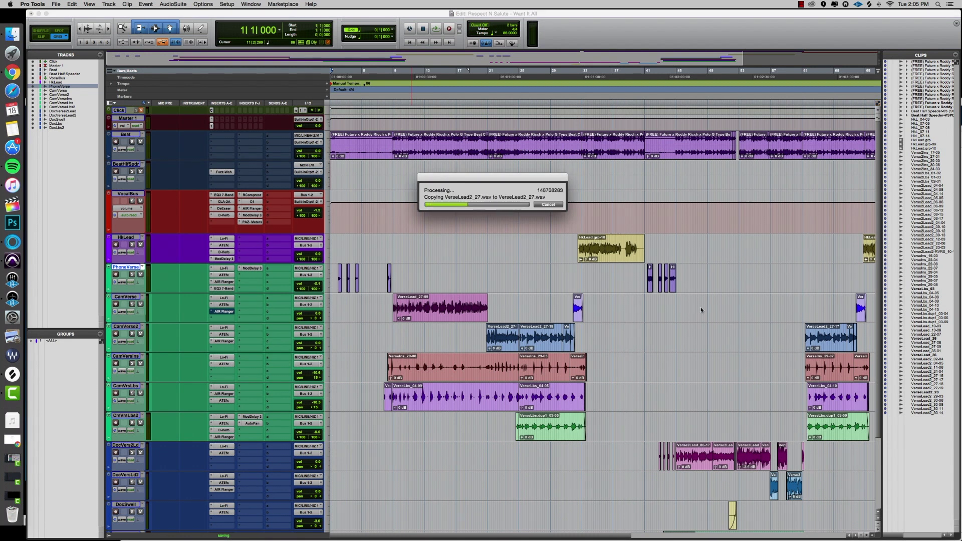
Load wetransfer.com in Chrome and bring up a Finder window.
left_click(9, 76)
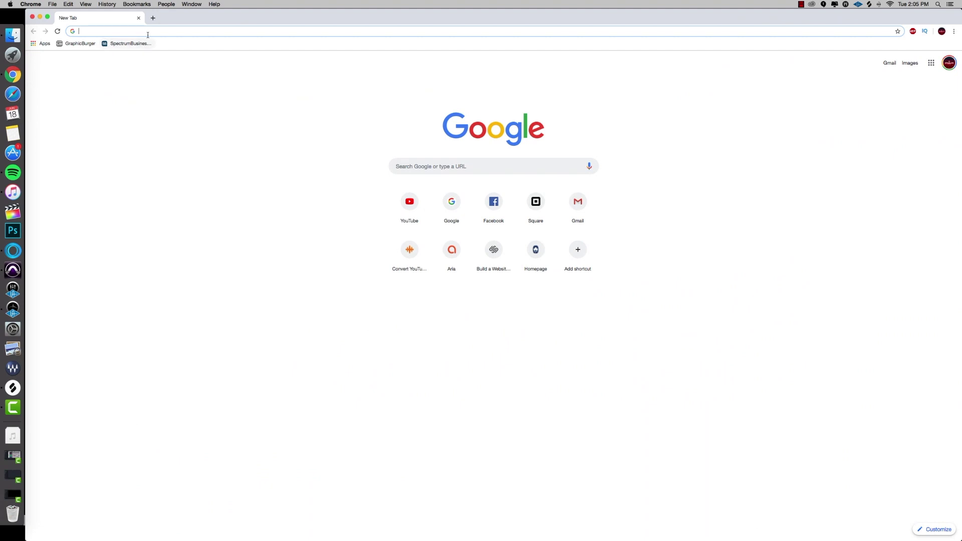
type("we")
key("Return")
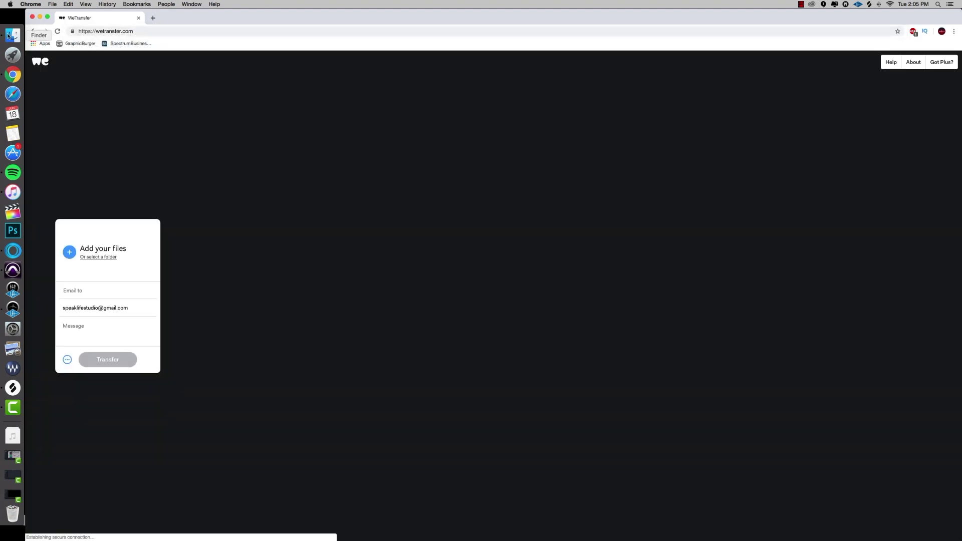
left_click(10, 35)
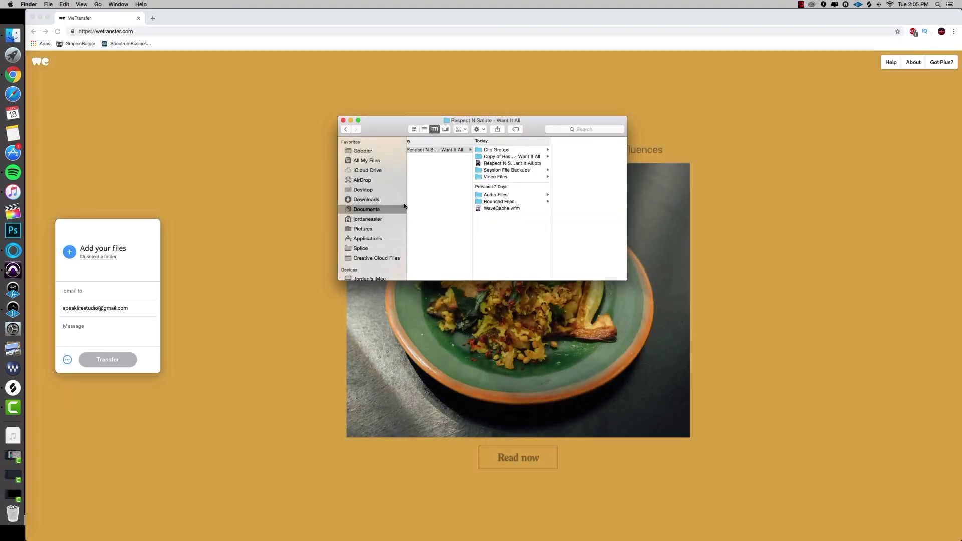
Compress the 'Copy of Respect N Salute - Want It All' folder into a zip file.
left_click(514, 158)
right_click(515, 158)
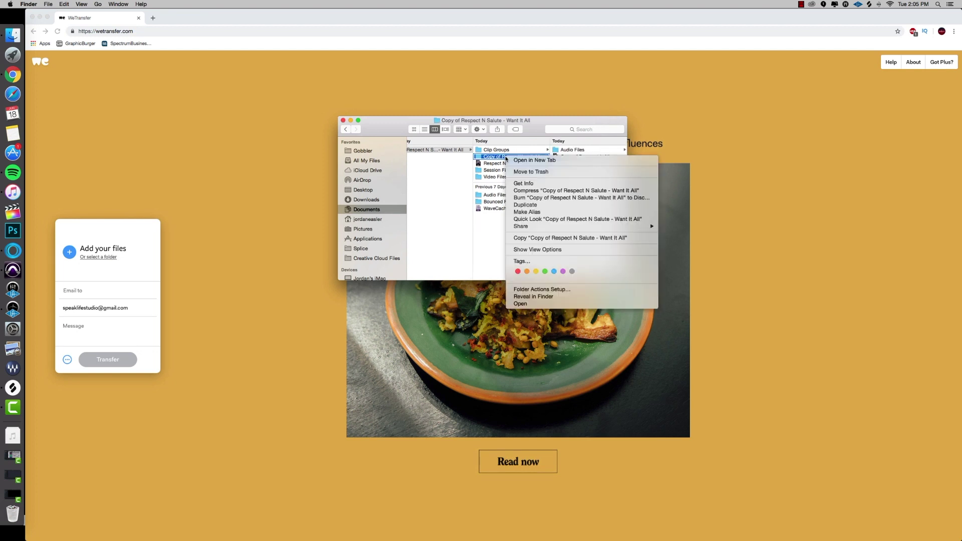
left_click(533, 192)
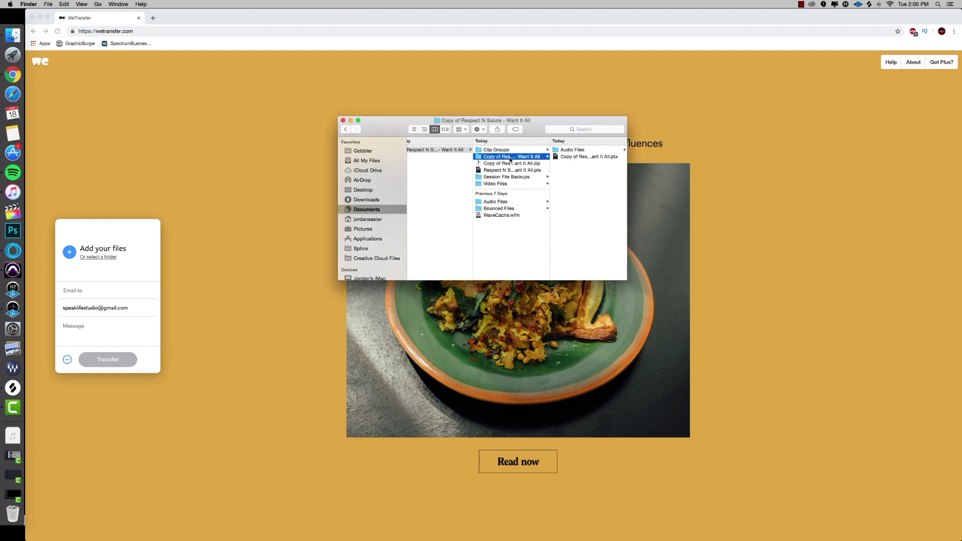
Add the session zip to WeTransfer and enter the recipient's e-mail address.
left_click_drag(508, 163, 308, 252)
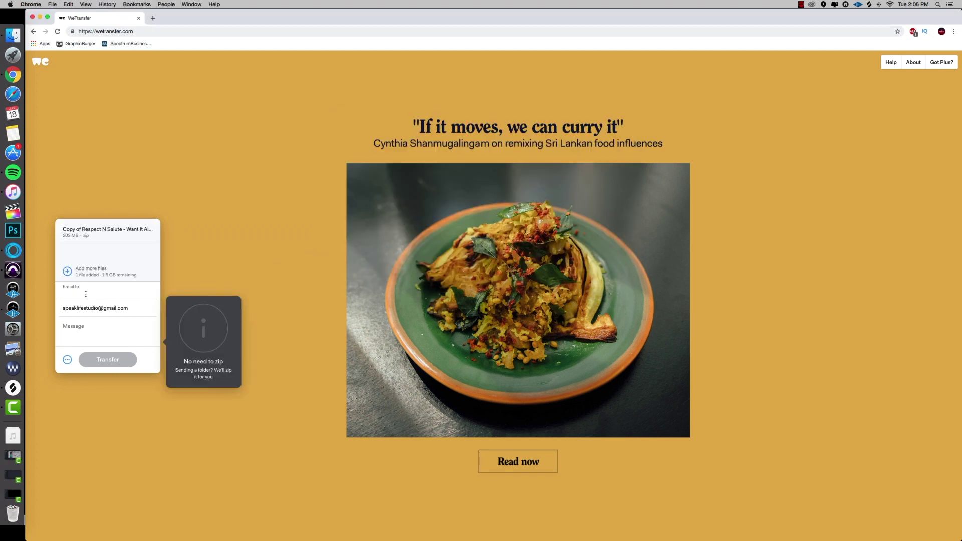
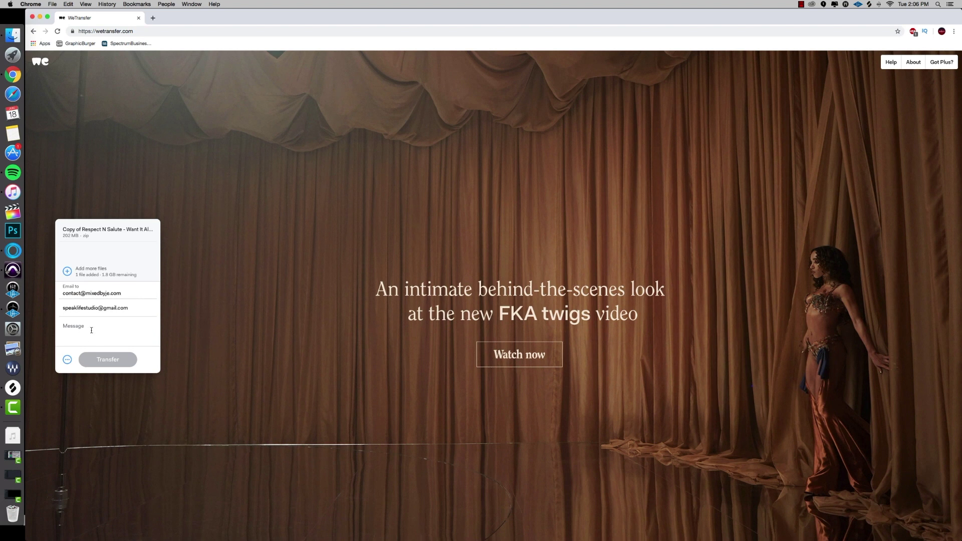
left_click(91, 331)
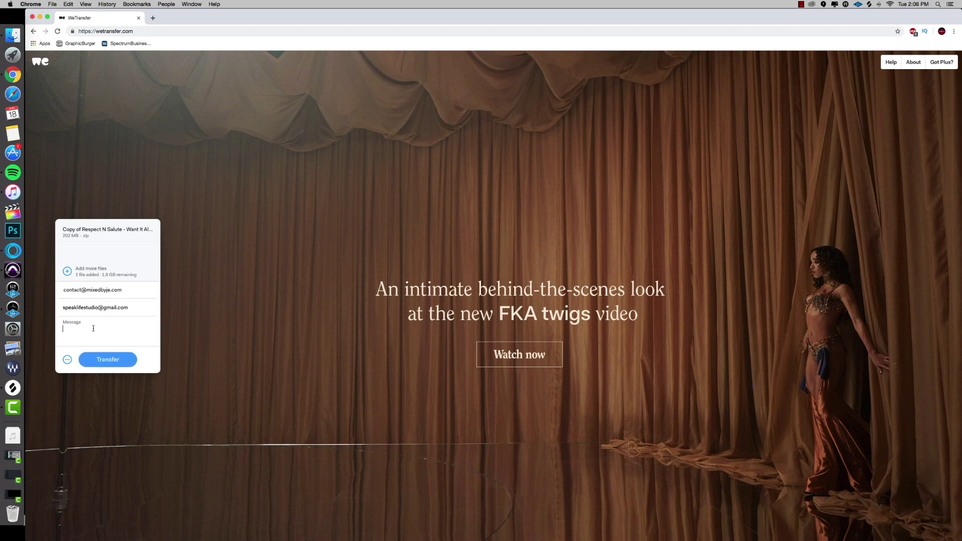
Send the transfer with the message 'Sauce it Up like you always do!' and return to Pro Tools.
type("Sauce it Up like")
key("BackSpace")
type("ke you always do!")
left_click(100, 357)
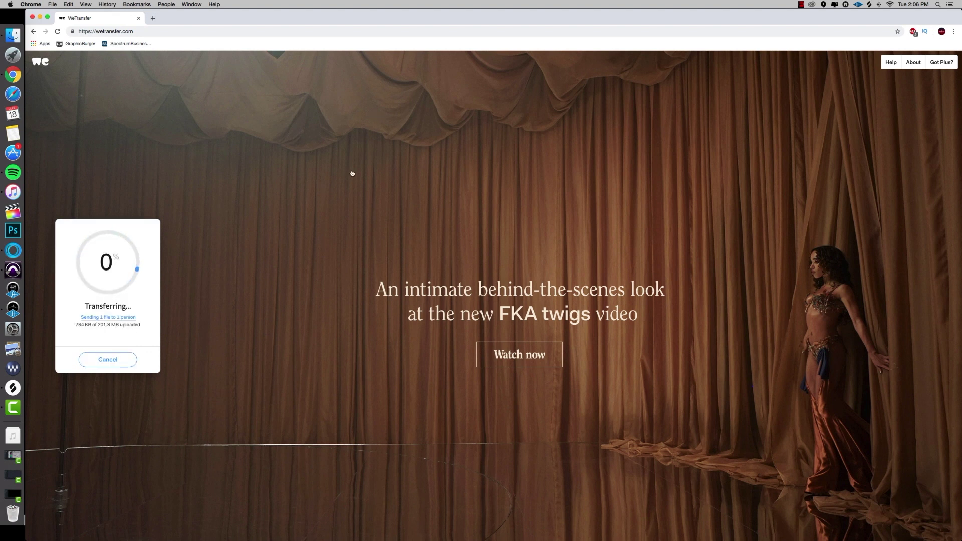
key("super+Tab")
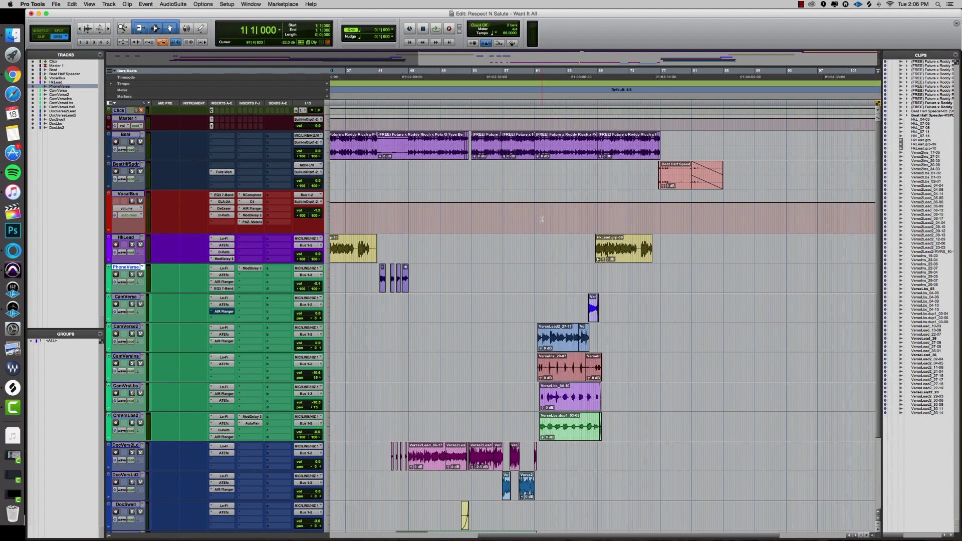